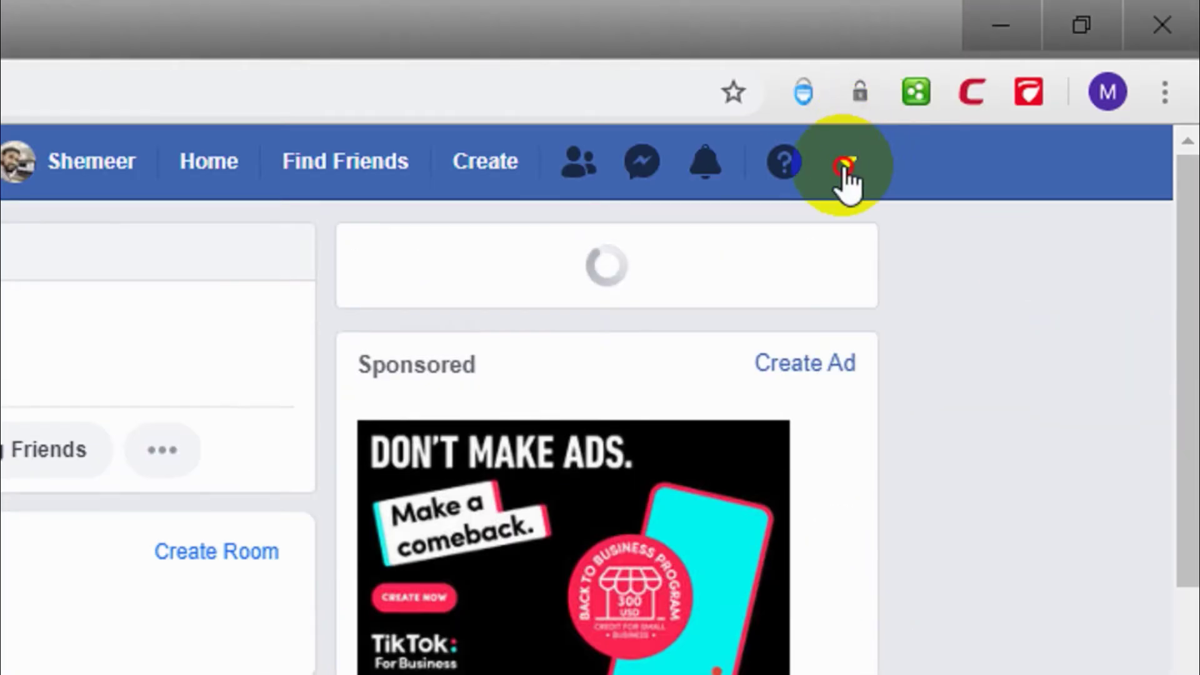
Open and dismiss the account menu, then go to your own profile page
{"action": "left_click", "coordinate": [848, 181]}
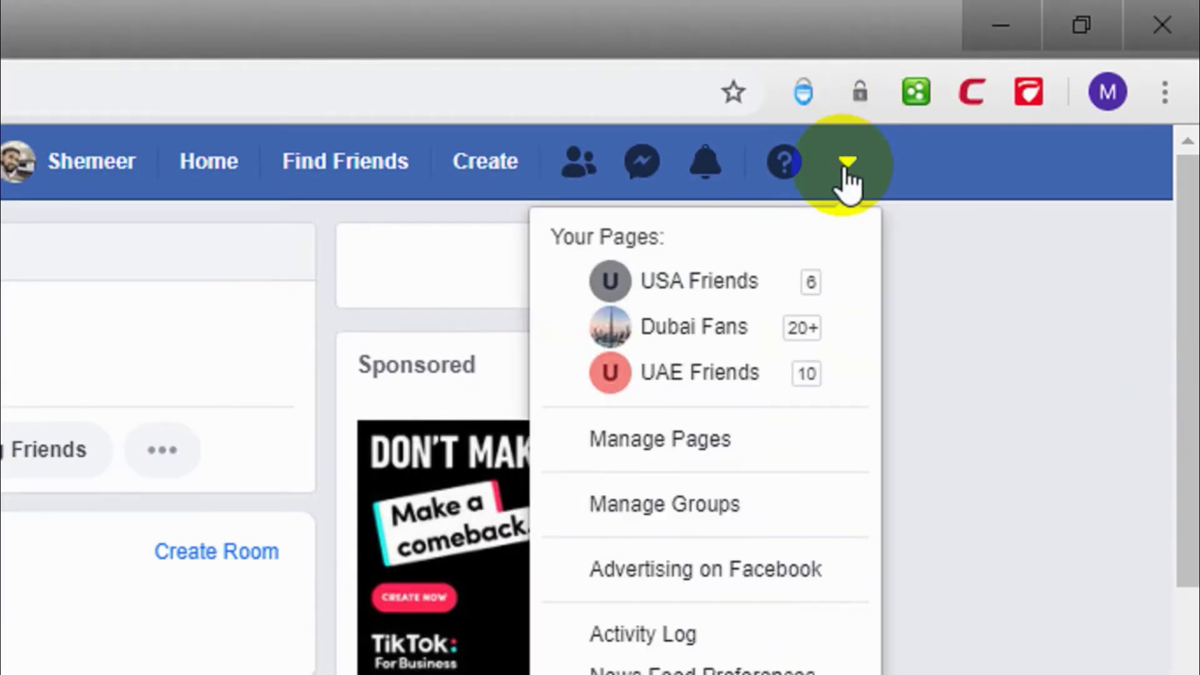
{"action": "left_click", "coordinate": [322, 312]}
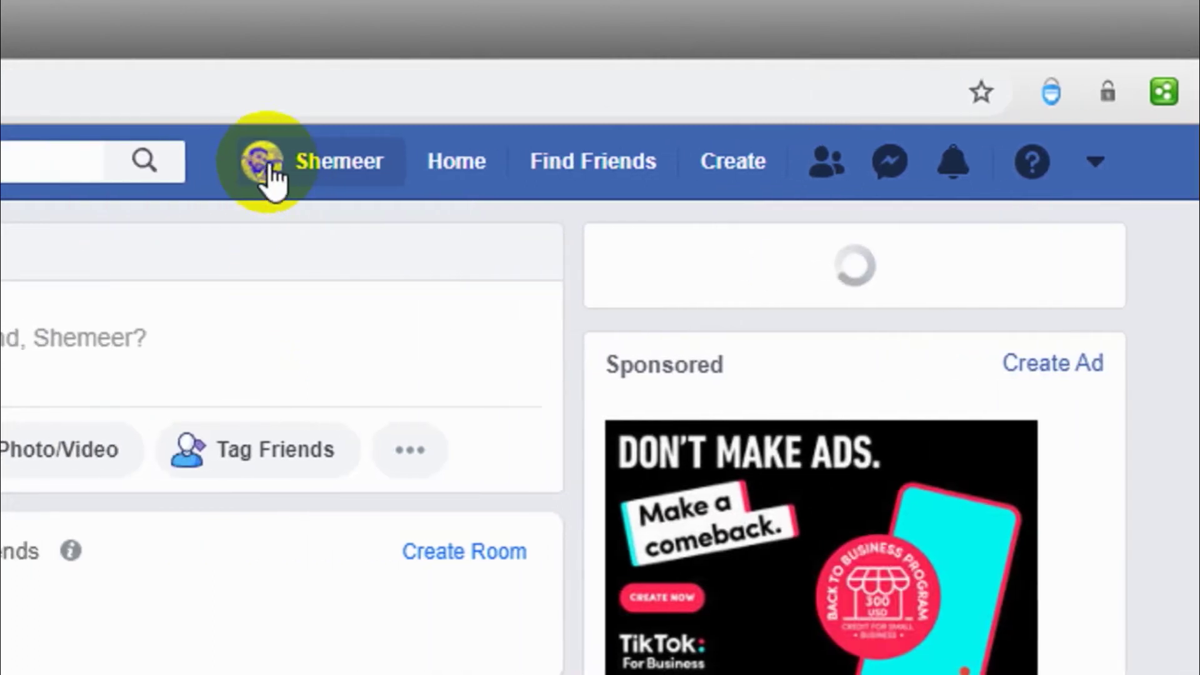
{"action": "left_click", "coordinate": [326, 165]}
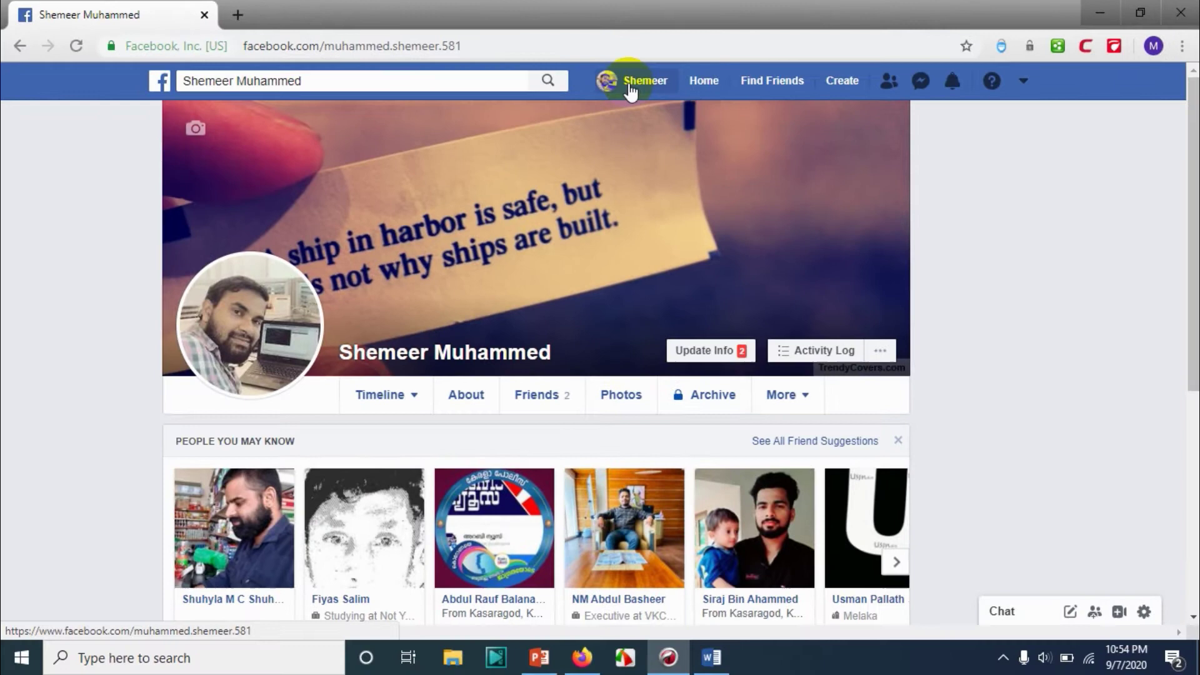
Use View As to preview the profile publicly and show its About details
{"action": "left_click", "coordinate": [882, 353]}
{"action": "left_click", "coordinate": [839, 385]}
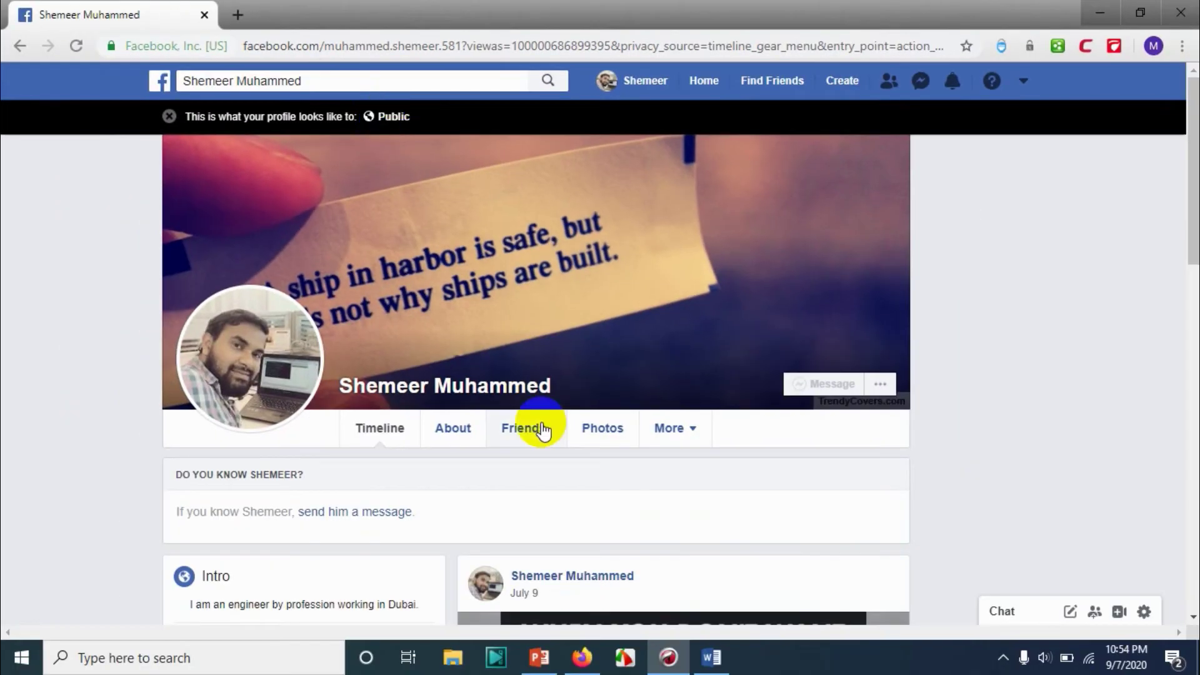
{"action": "left_click", "coordinate": [476, 434]}
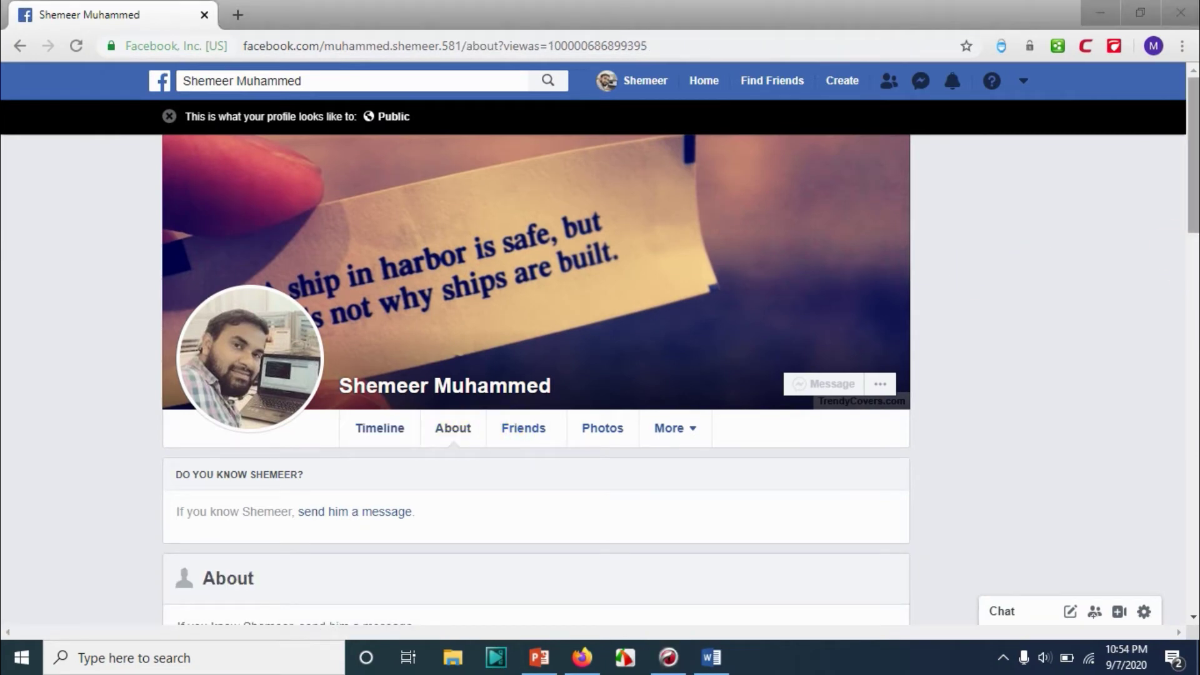
{"action": "left_click_drag", "start_coordinate": [1193, 164], "coordinate": [1193, 211]}
{"action": "scroll", "coordinate": [815, 394], "scroll_direction": "down", "scroll_amount": 1}
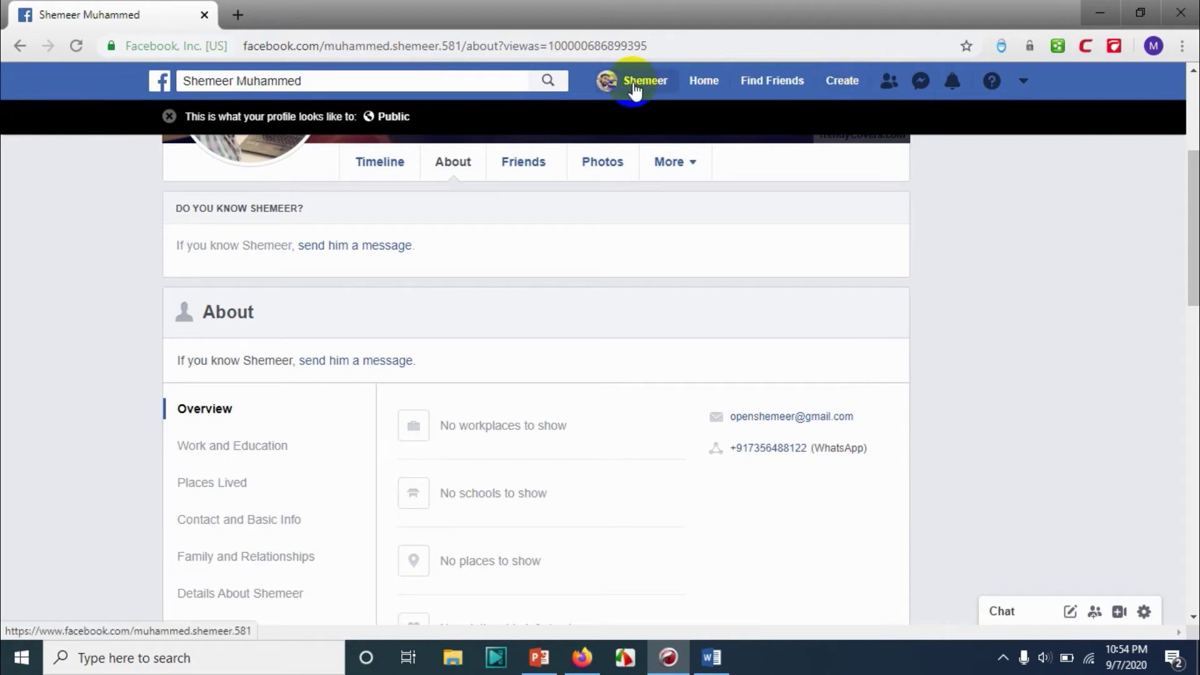
Go to General Account Settings from the account menu to see the primary contact email
{"action": "left_click", "coordinate": [1022, 83]}
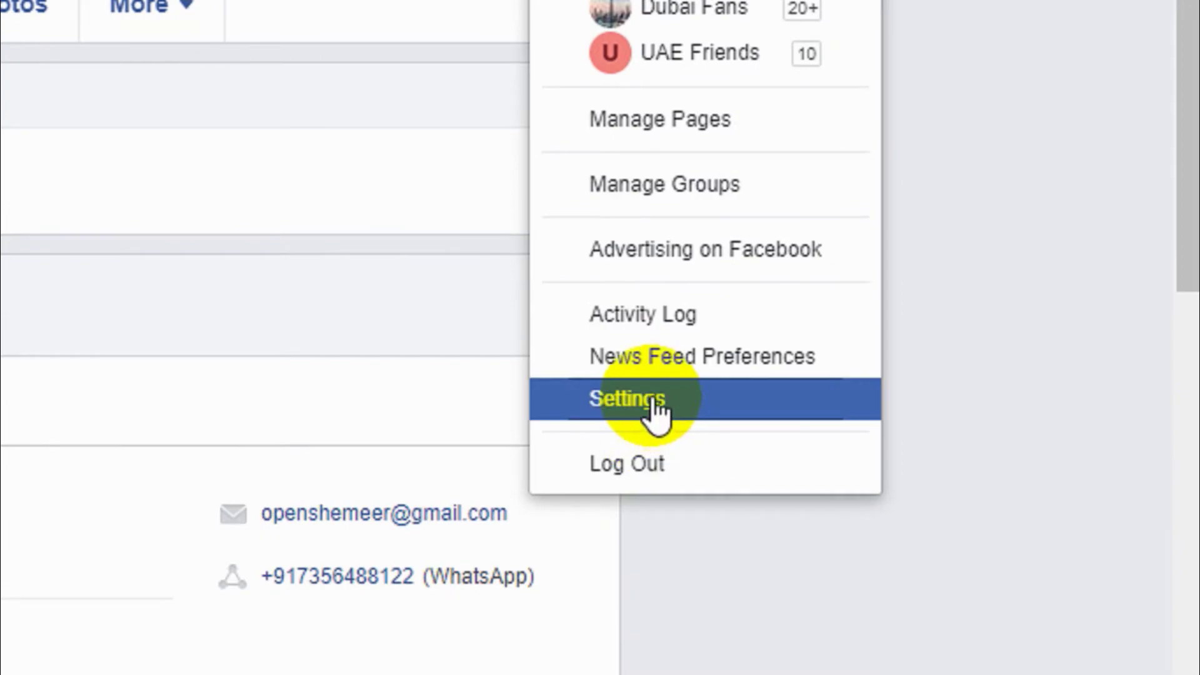
{"action": "left_click", "coordinate": [657, 417]}
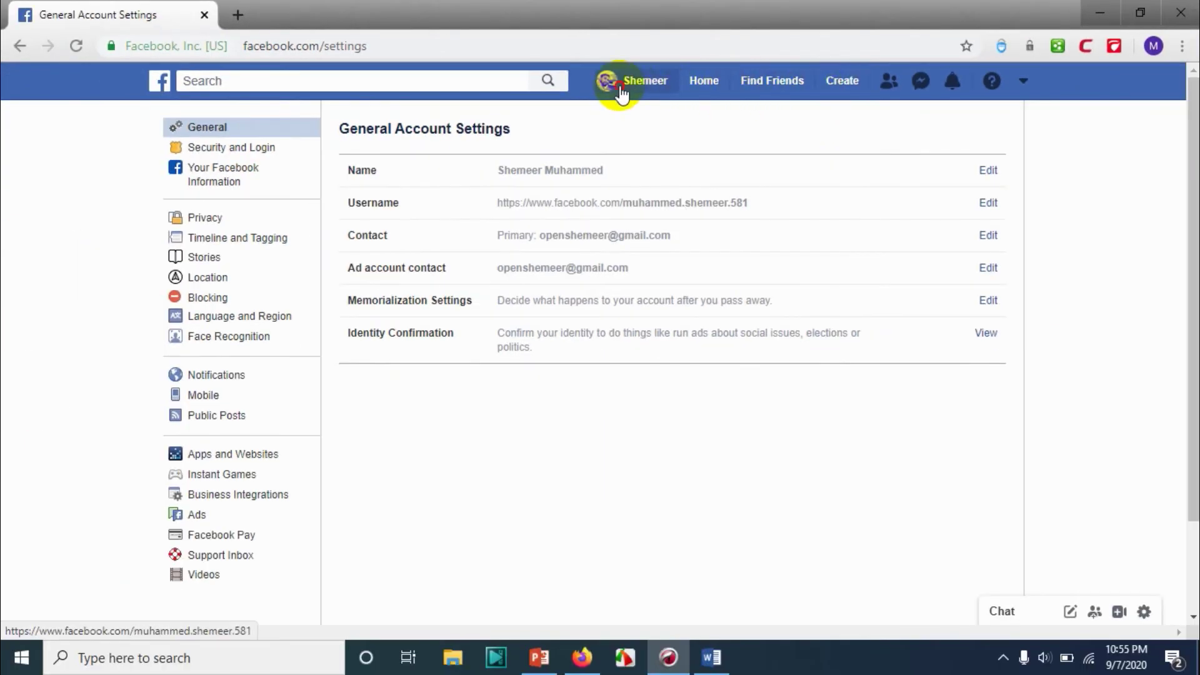
Go to your profile's About tab and show its Contact and Basic Info section
{"action": "left_click", "coordinate": [620, 94]}
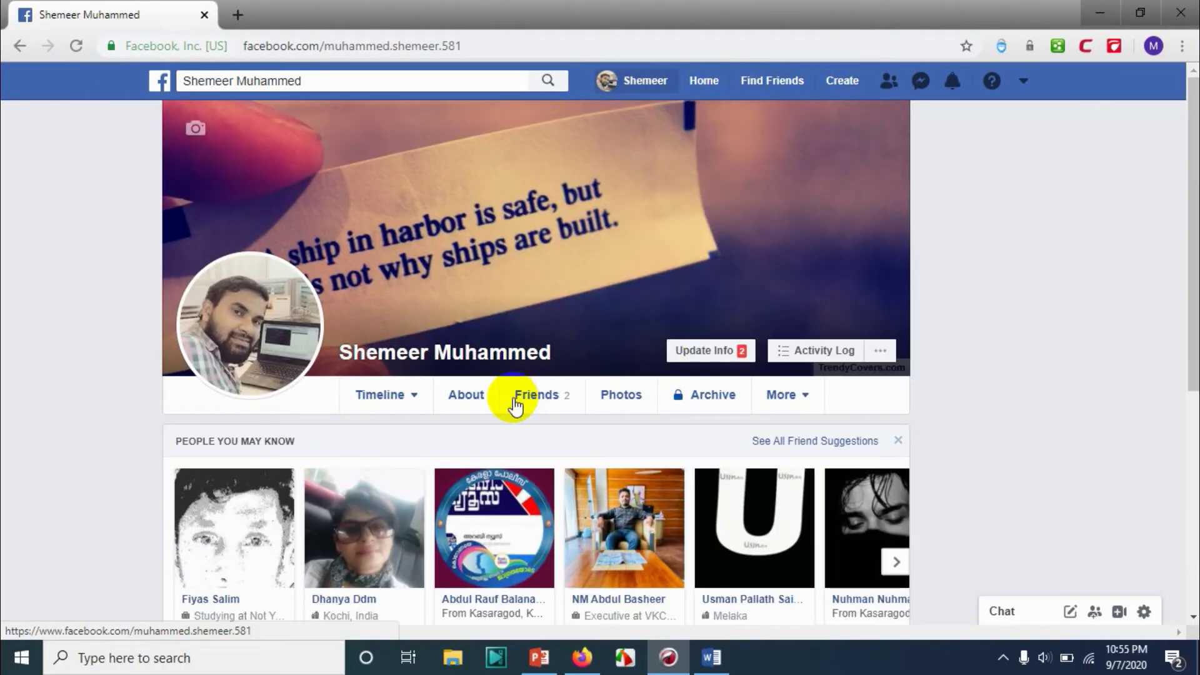
{"action": "left_click", "coordinate": [470, 399]}
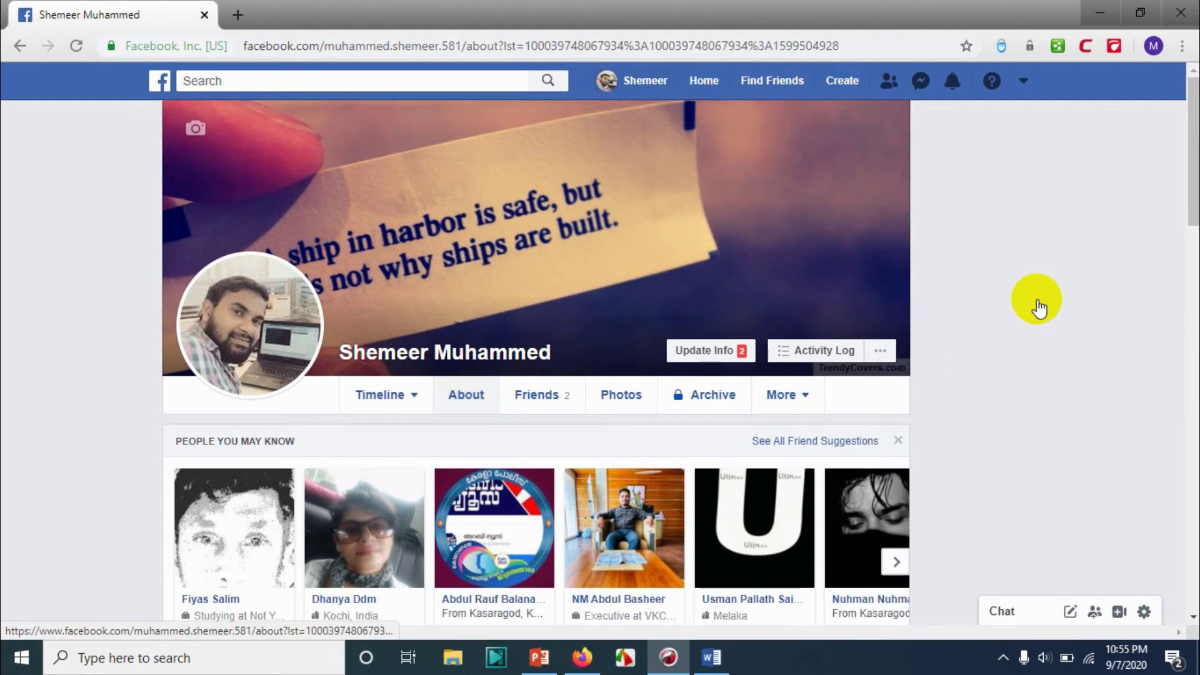
{"action": "scroll", "coordinate": [1179, 153], "scroll_direction": "down", "scroll_amount": 4}
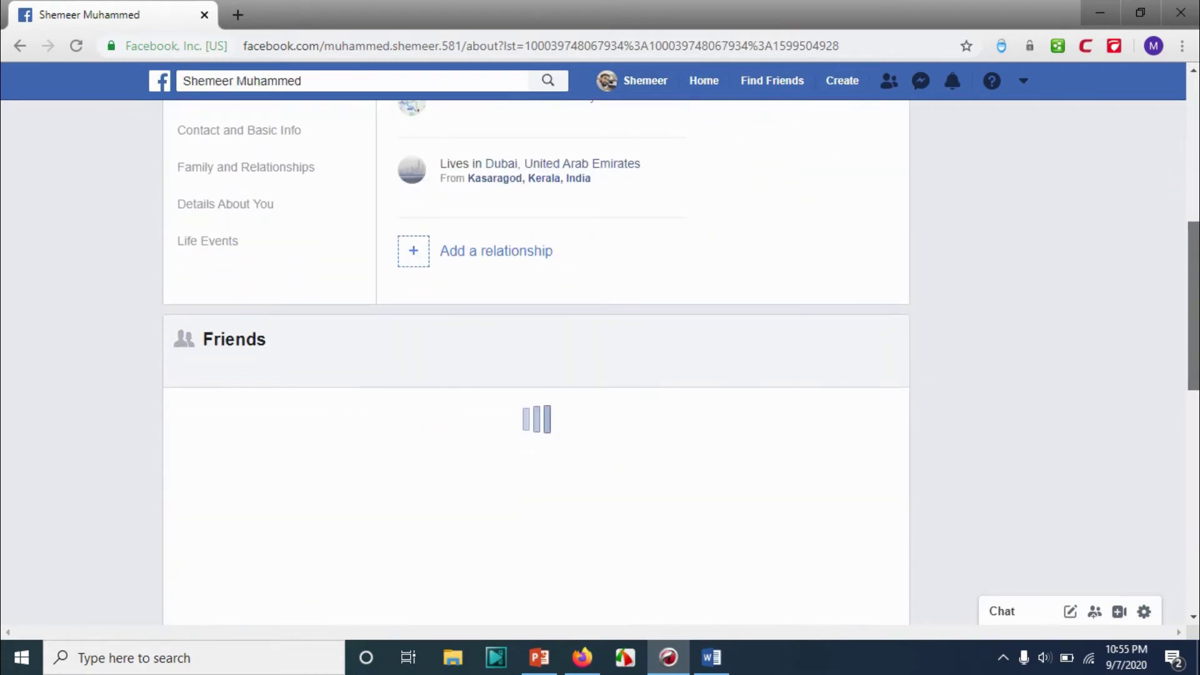
{"action": "scroll", "coordinate": [600, 366], "scroll_direction": "up", "scroll_amount": 1}
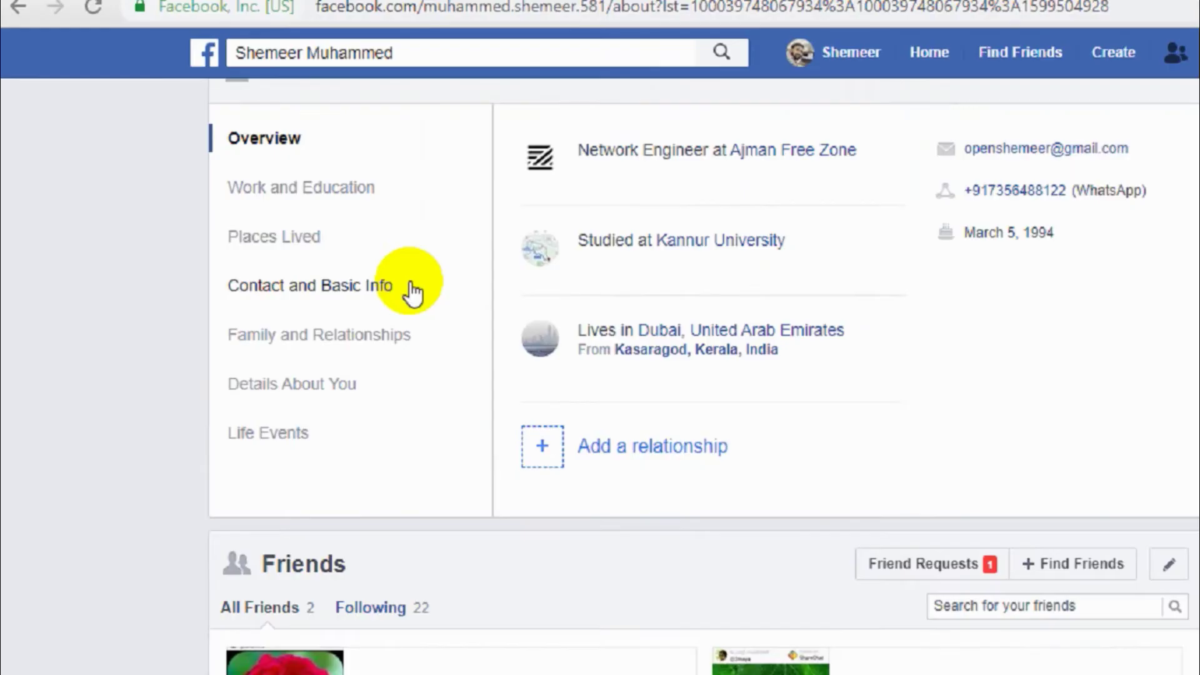
{"action": "left_click", "coordinate": [320, 257]}
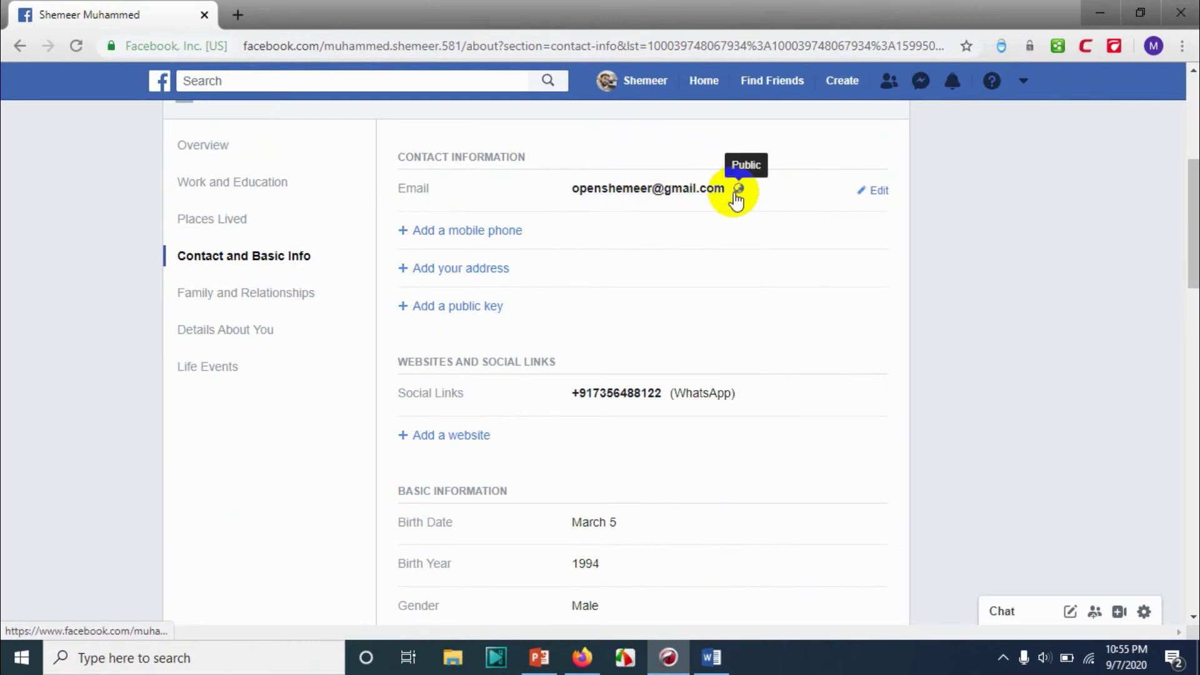
Set the email address to Hidden from Timeline with audience Only me, and save
{"action": "left_click", "coordinate": [878, 193]}
{"action": "left_click", "coordinate": [878, 193]}
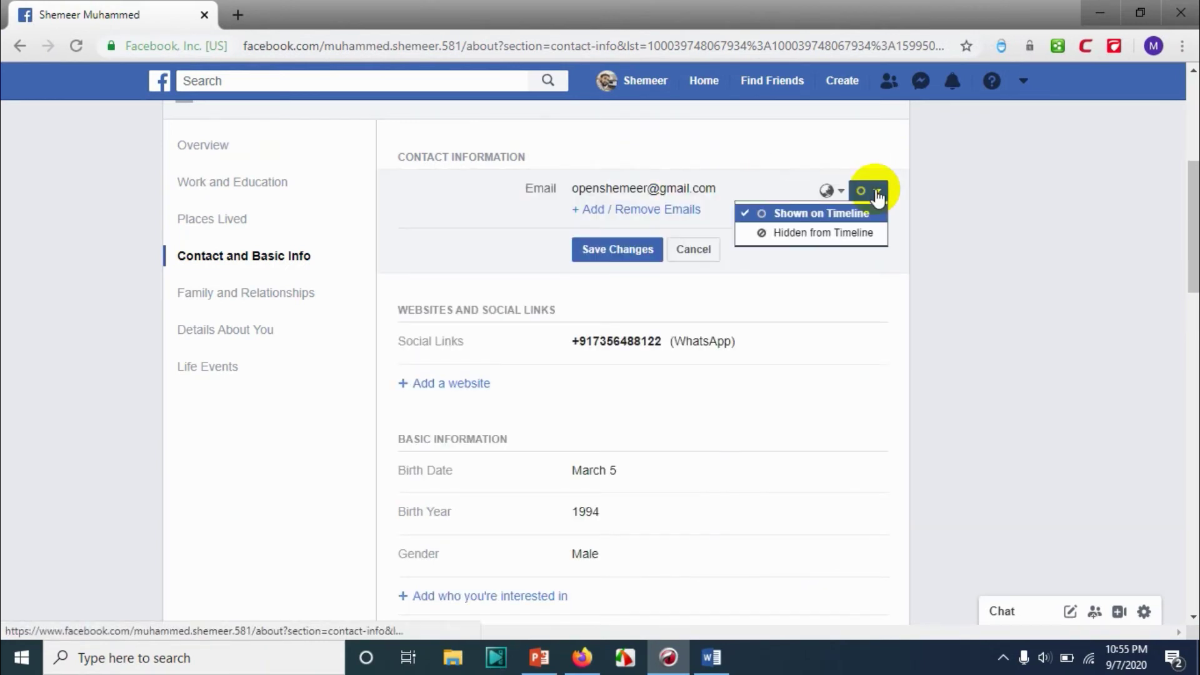
{"action": "left_click", "coordinate": [835, 234]}
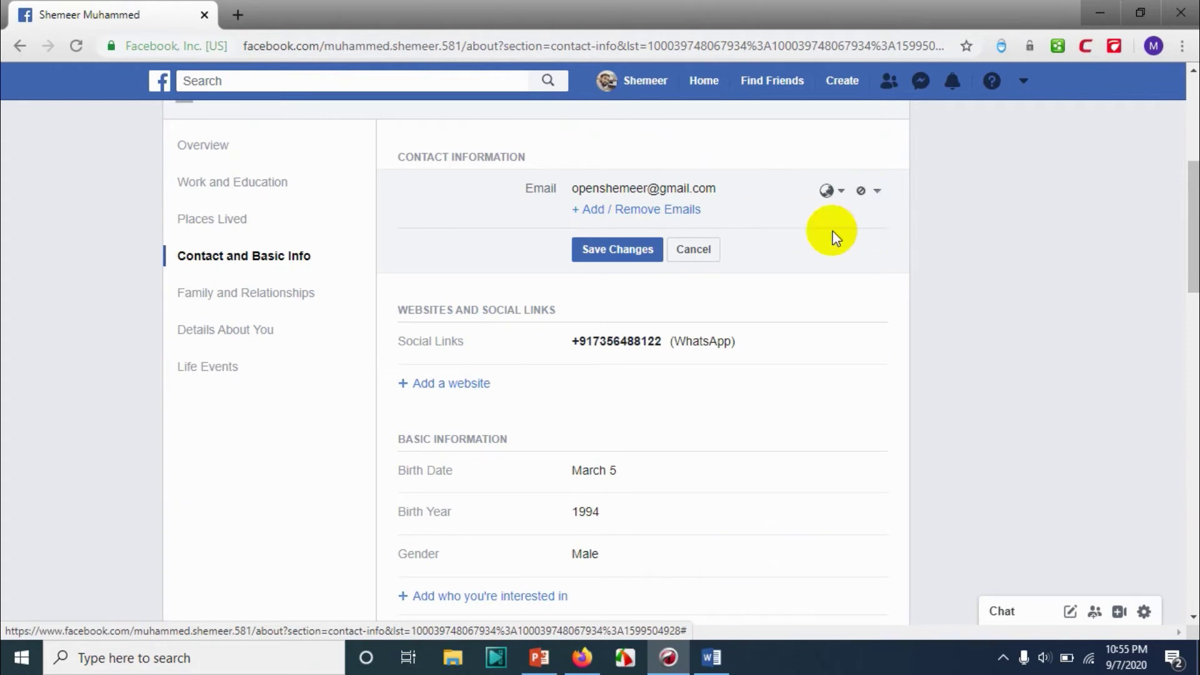
{"action": "left_click", "coordinate": [831, 191]}
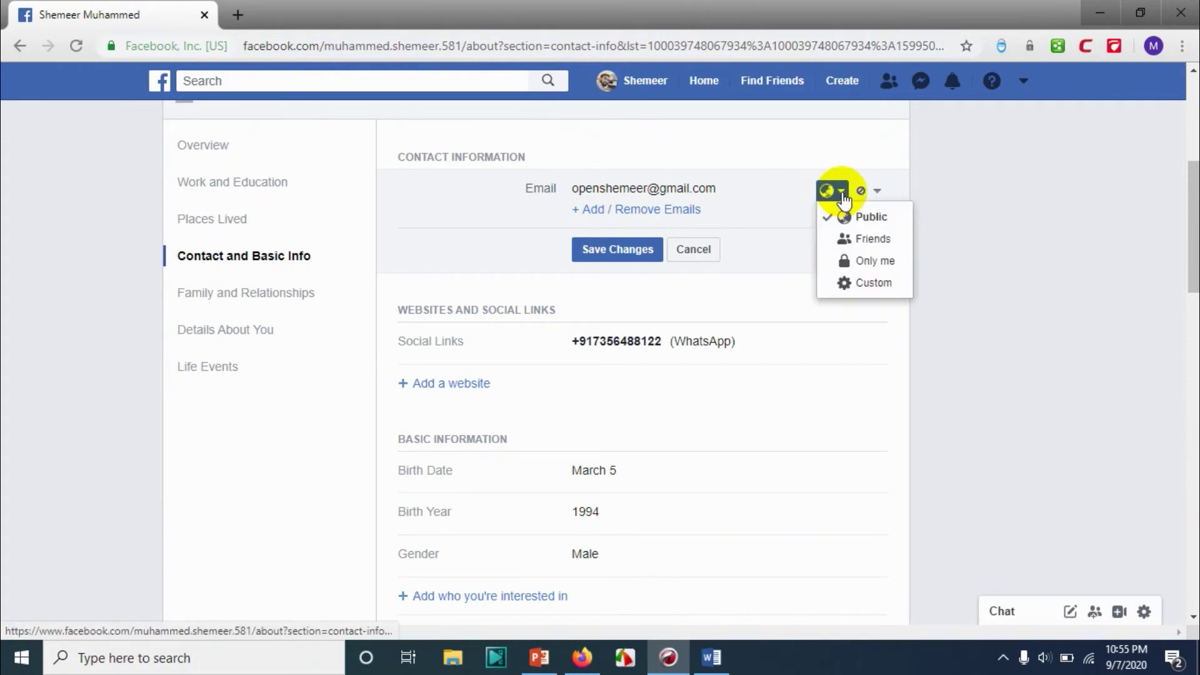
{"action": "left_click", "coordinate": [847, 261]}
{"action": "left_click", "coordinate": [601, 252]}
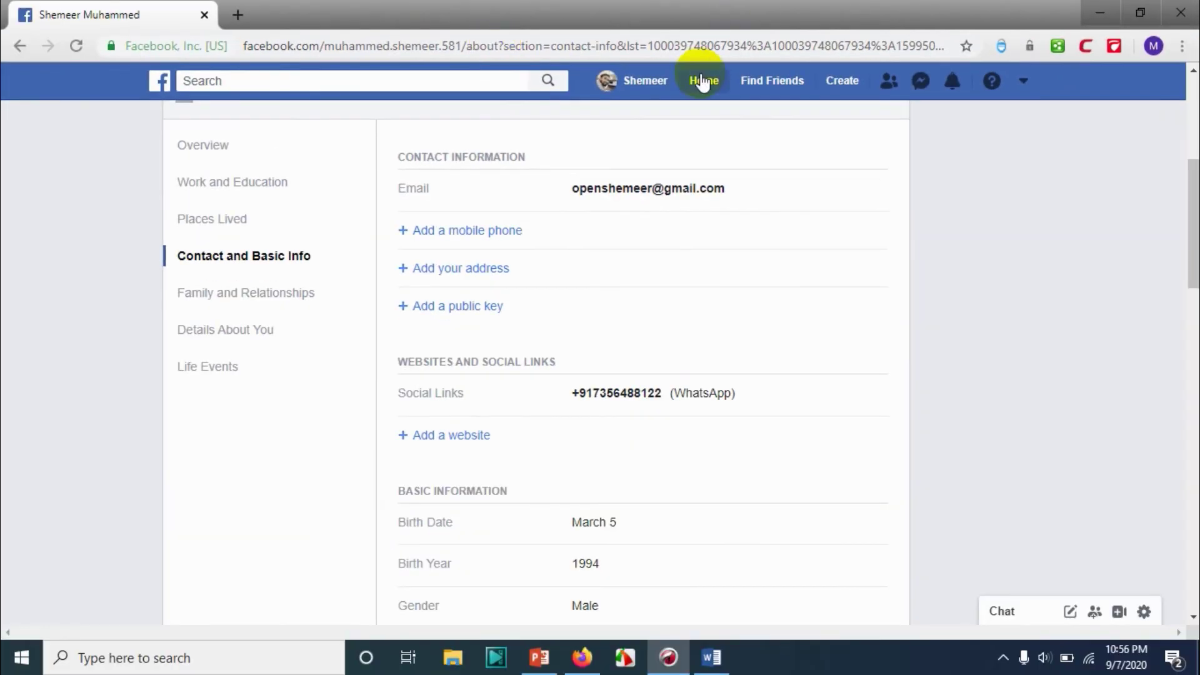
Preview your profile's About overview with View As to check the email is gone
{"action": "left_click", "coordinate": [657, 85]}
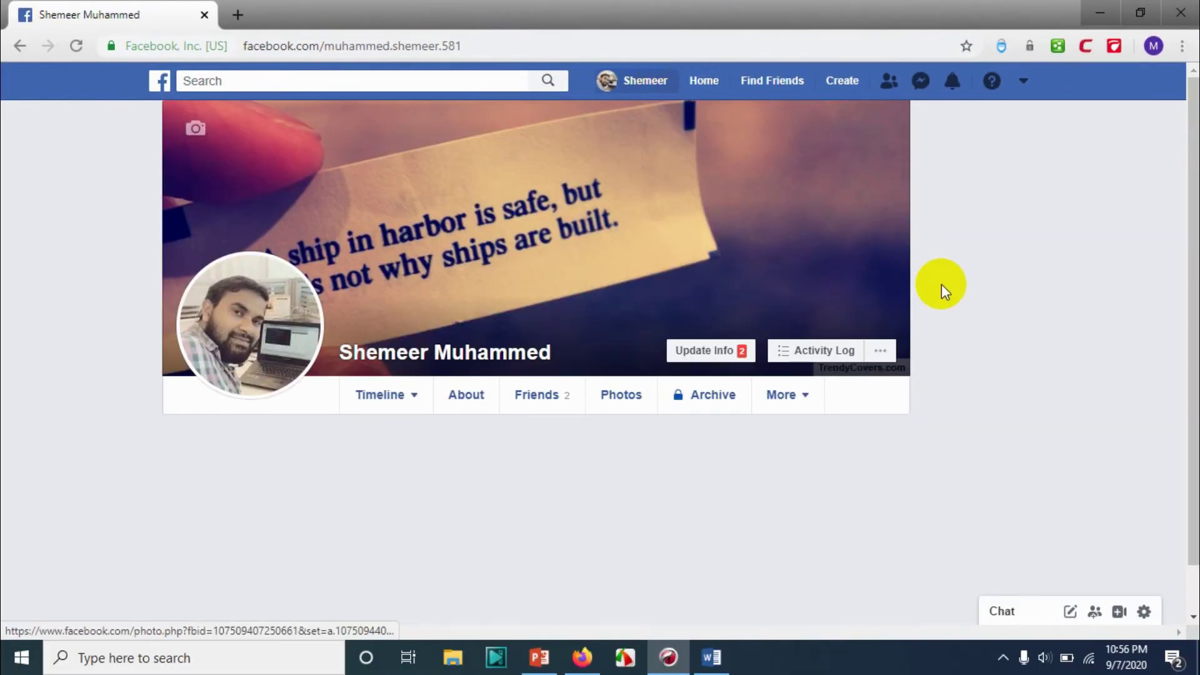
{"action": "left_click", "coordinate": [882, 350]}
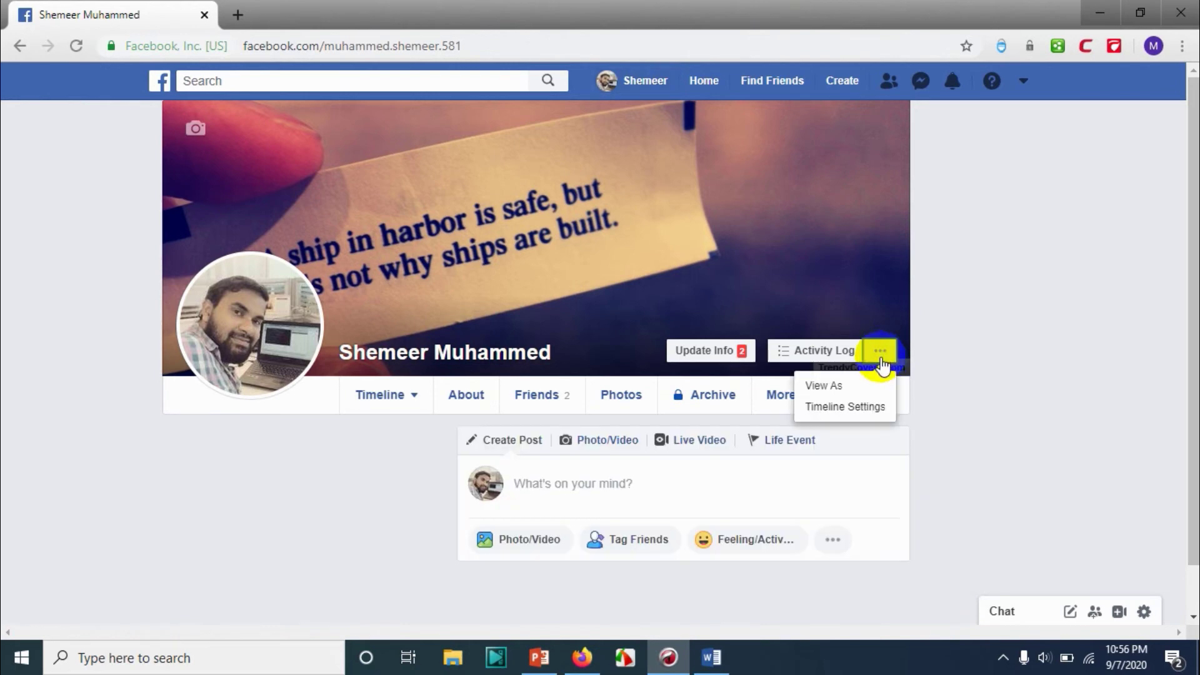
{"action": "left_click", "coordinate": [861, 392]}
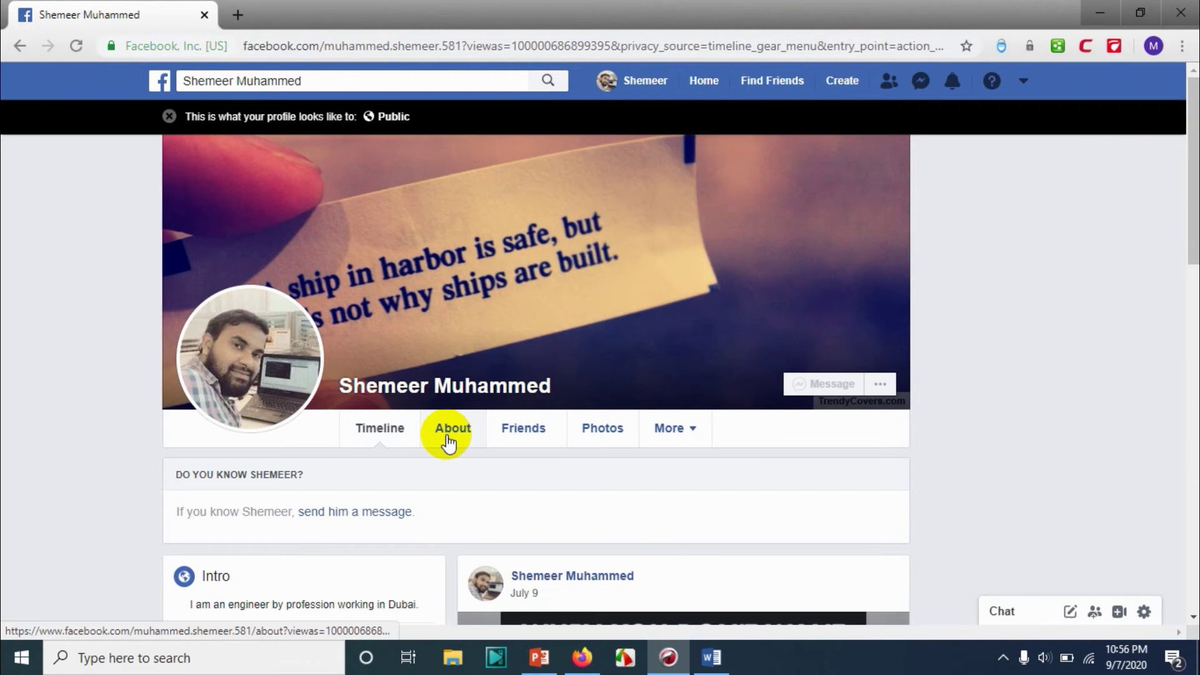
{"action": "left_click", "coordinate": [447, 438]}
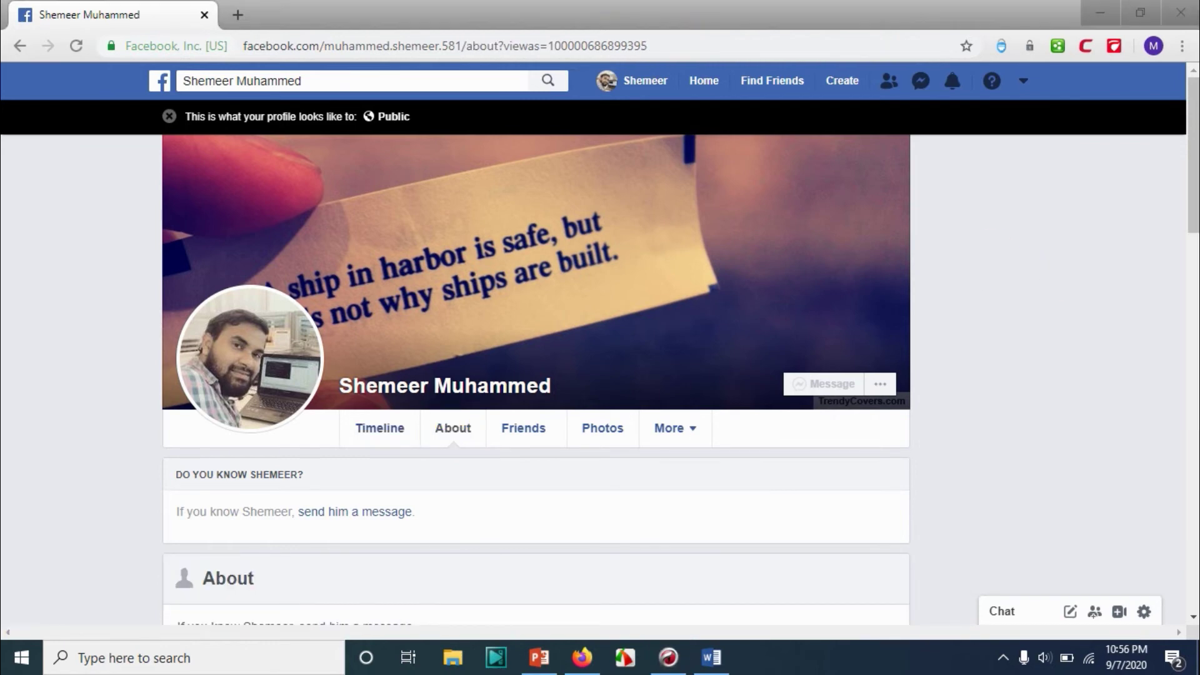
{"action": "scroll", "coordinate": [1182, 253], "scroll_direction": "down", "scroll_amount": 3}
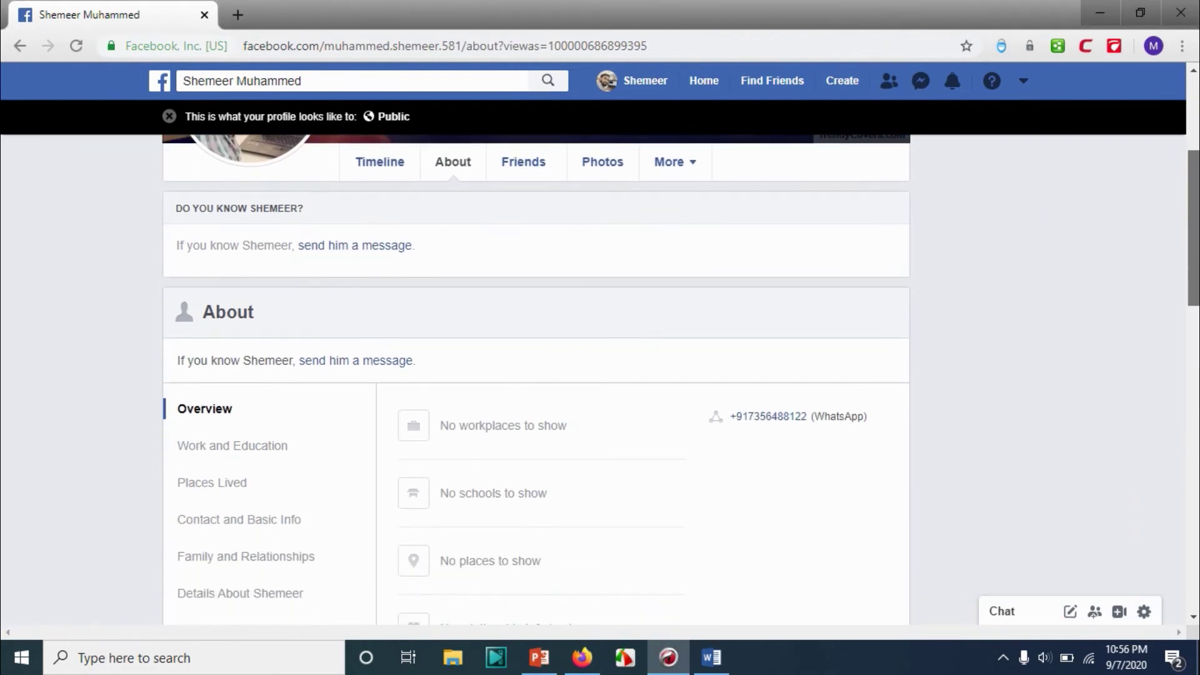